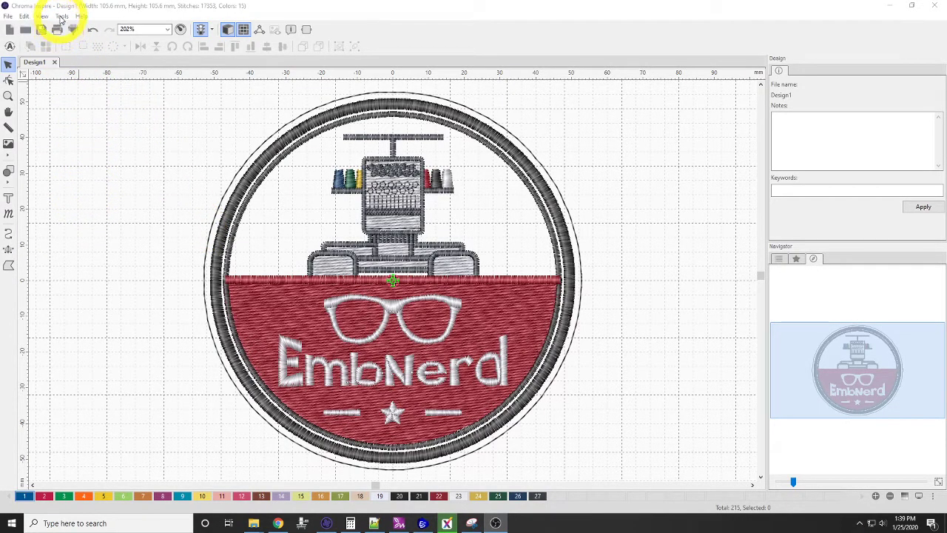
# - Open General Options from the Tools menu and keep Metric units
pyautogui.click(61, 16)
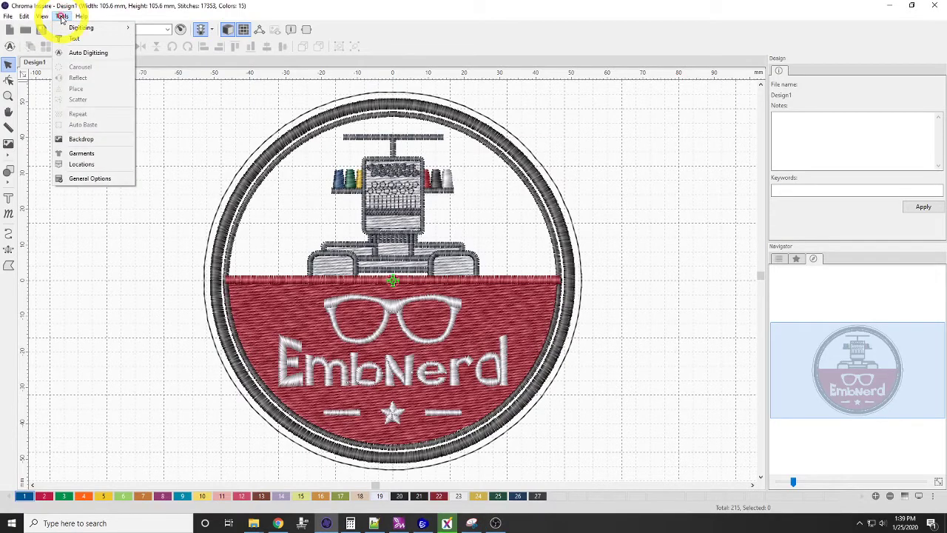
pyautogui.click(89, 179)
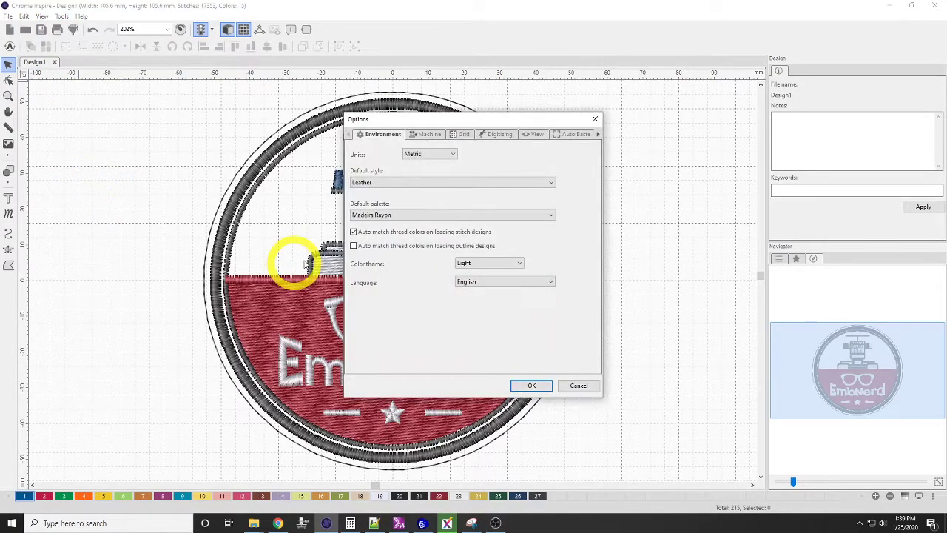
pyautogui.moveTo(444, 121); pyautogui.dragTo(353, 97)
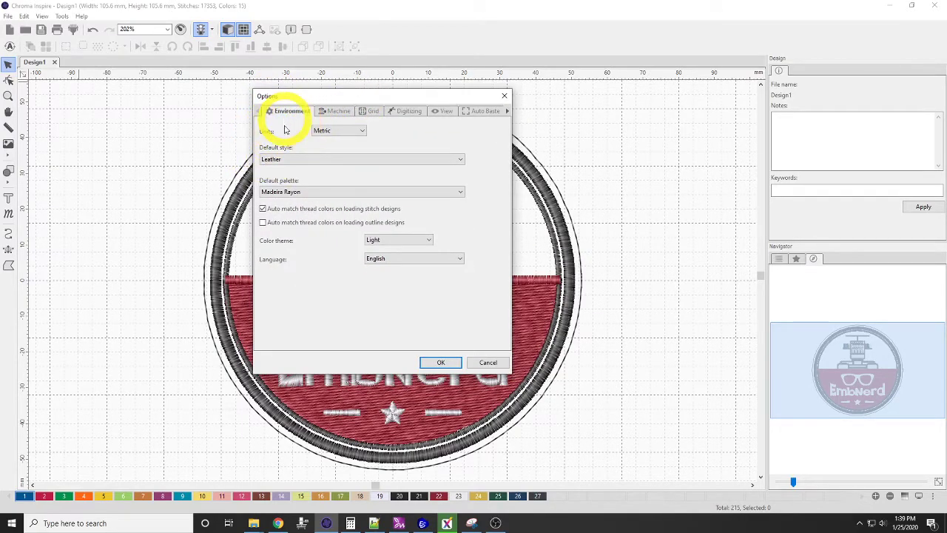
pyautogui.click(361, 131)
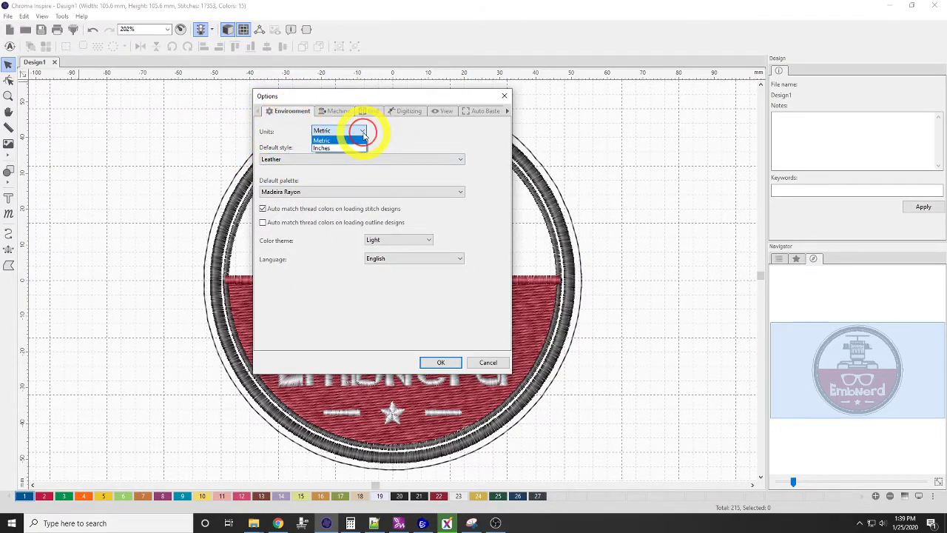
pyautogui.click(338, 157)
# - Make Normal the default embroidery style
pyautogui.click(460, 160)
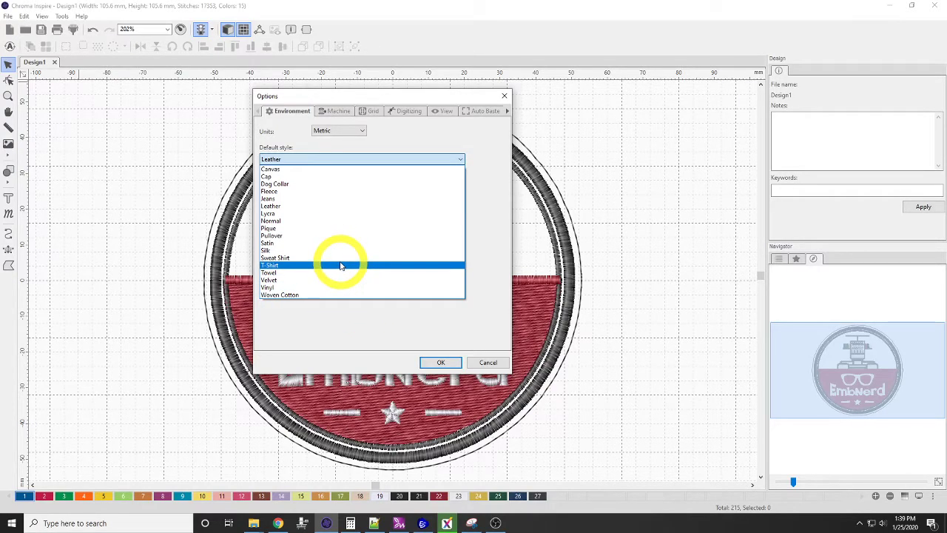
pyautogui.click(328, 219)
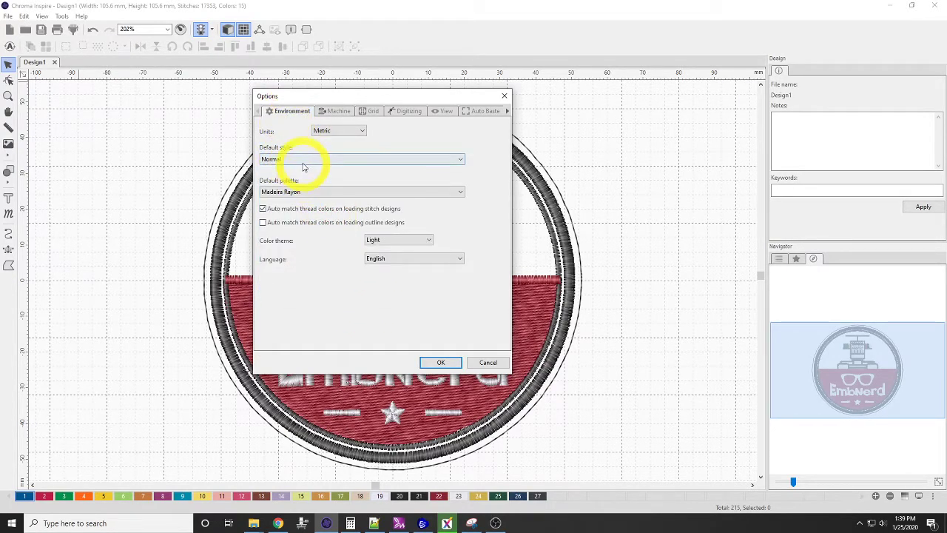
pyautogui.click(309, 159)
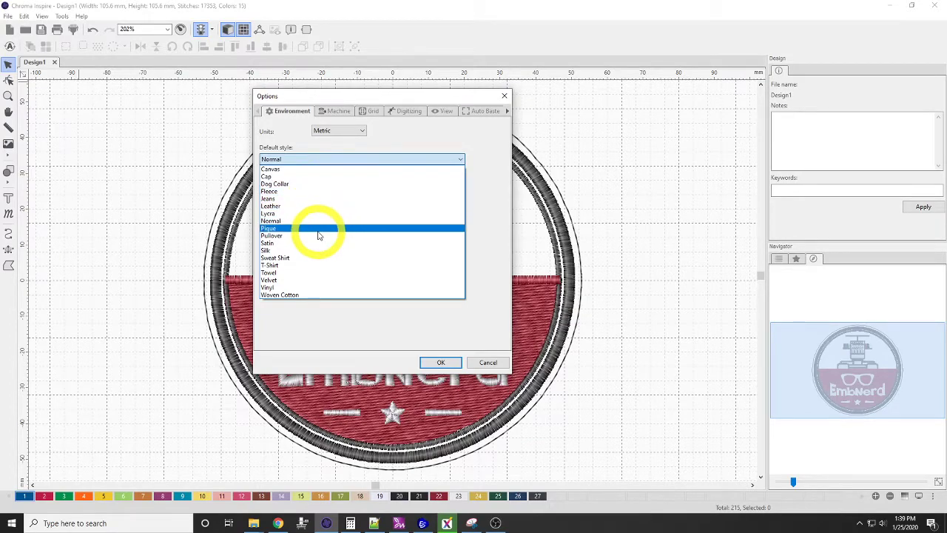
pyautogui.click(390, 158)
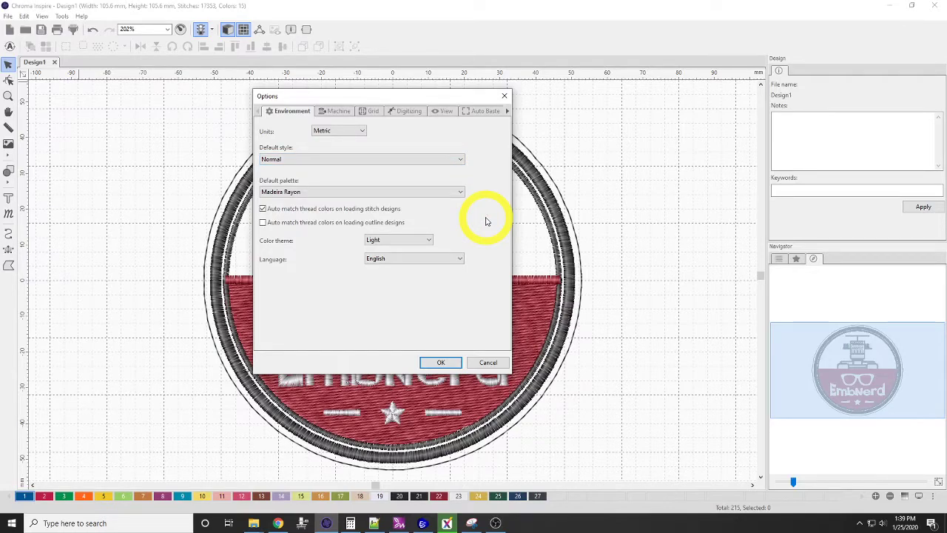
# - Set the default thread palette to Madeira Polyneon, keeping the Light colour theme
pyautogui.click(439, 197)
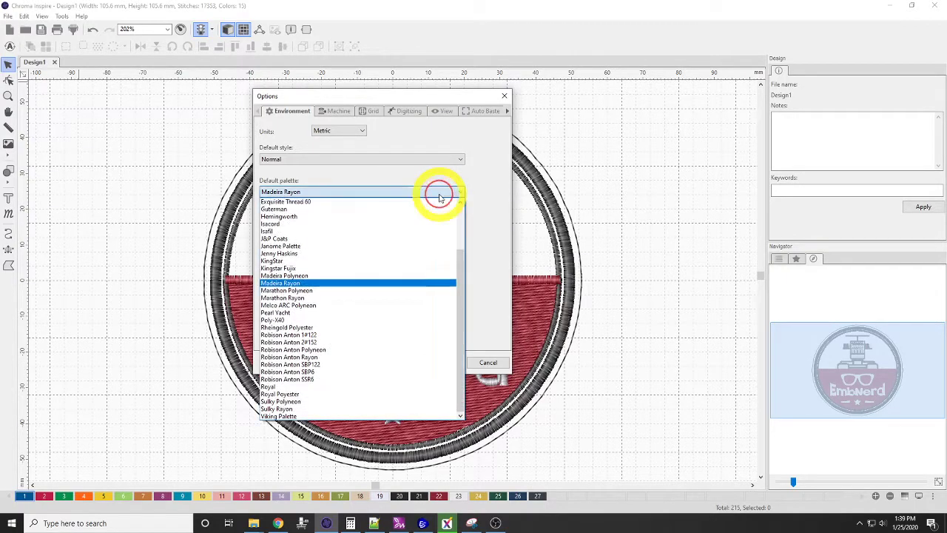
pyautogui.click(365, 291)
pyautogui.click(401, 192)
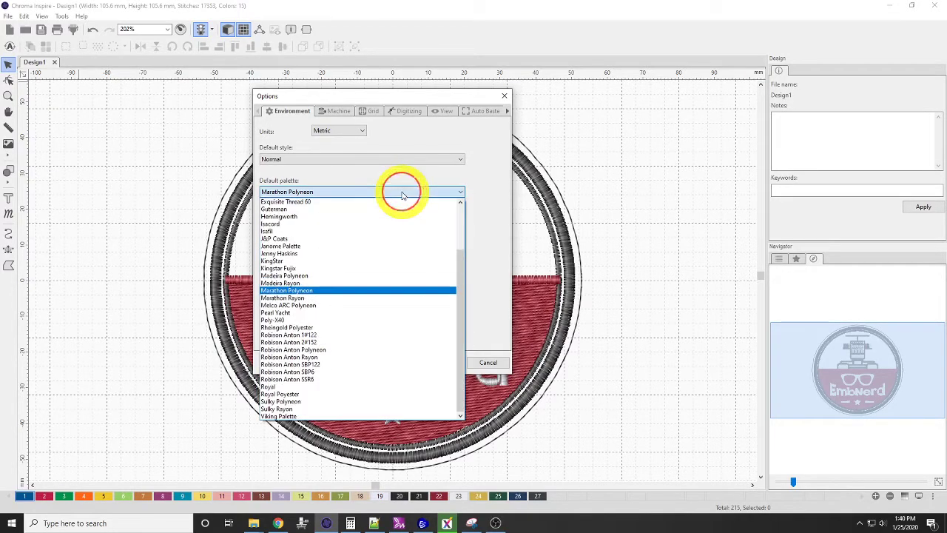
pyautogui.click(362, 276)
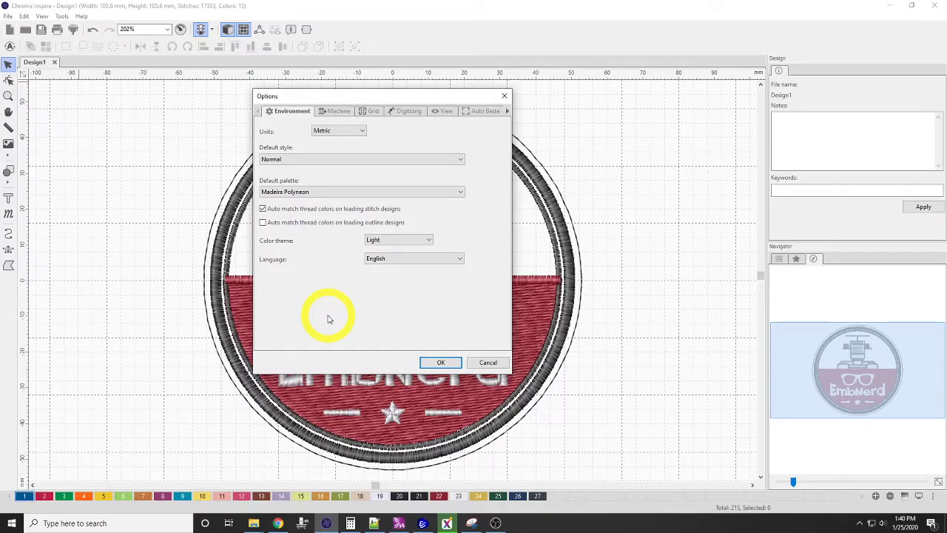
pyautogui.click(400, 240)
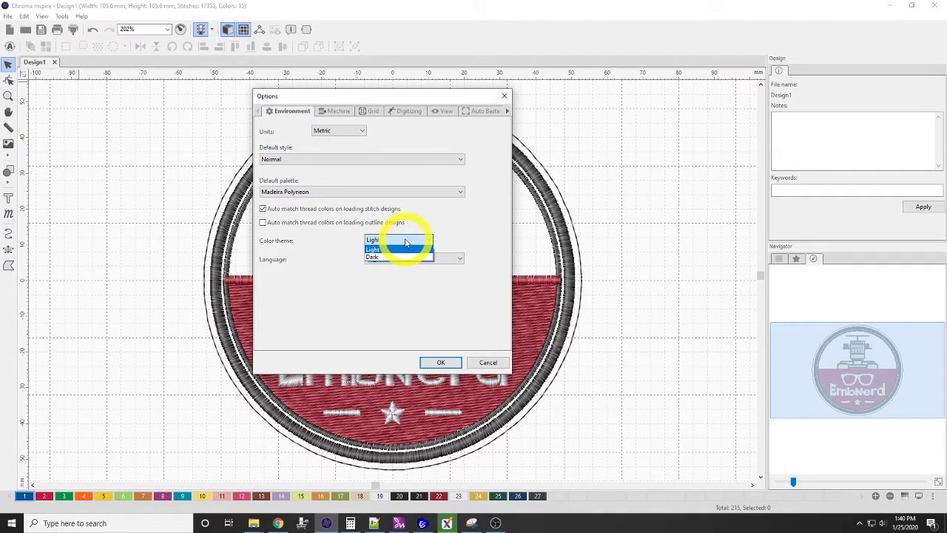
pyautogui.click(405, 245)
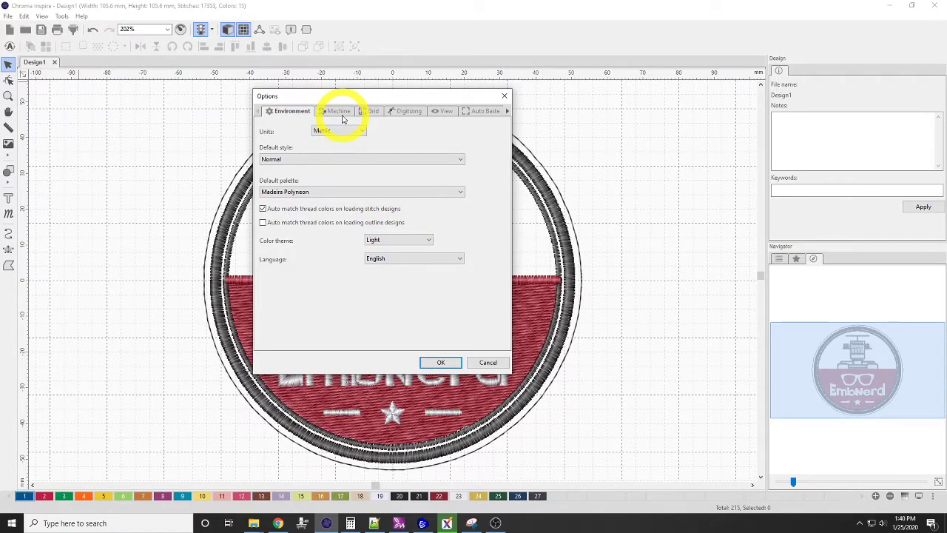
# - On the Machine tab, select the 20.0 trim length so it can be replaced
pyautogui.click(339, 112)
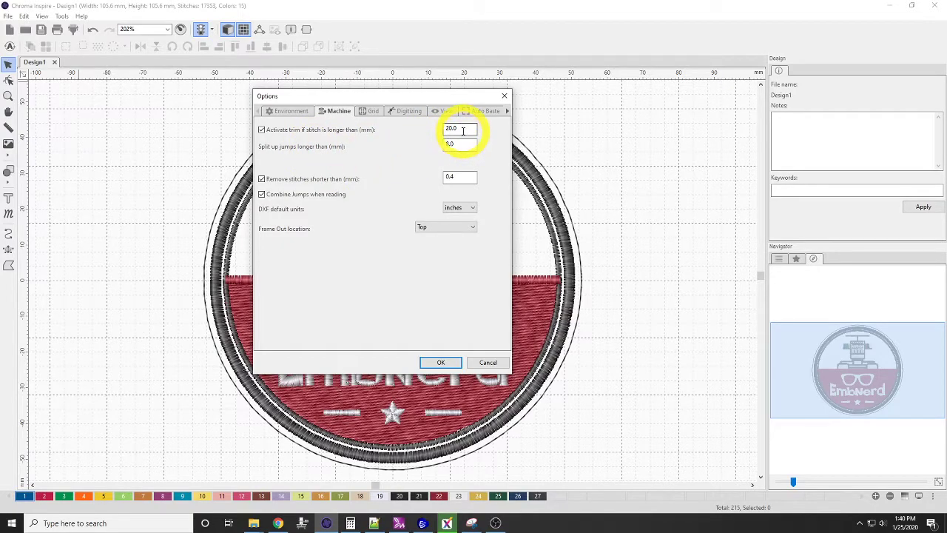
pyautogui.moveTo(462, 131); pyautogui.dragTo(425, 126)
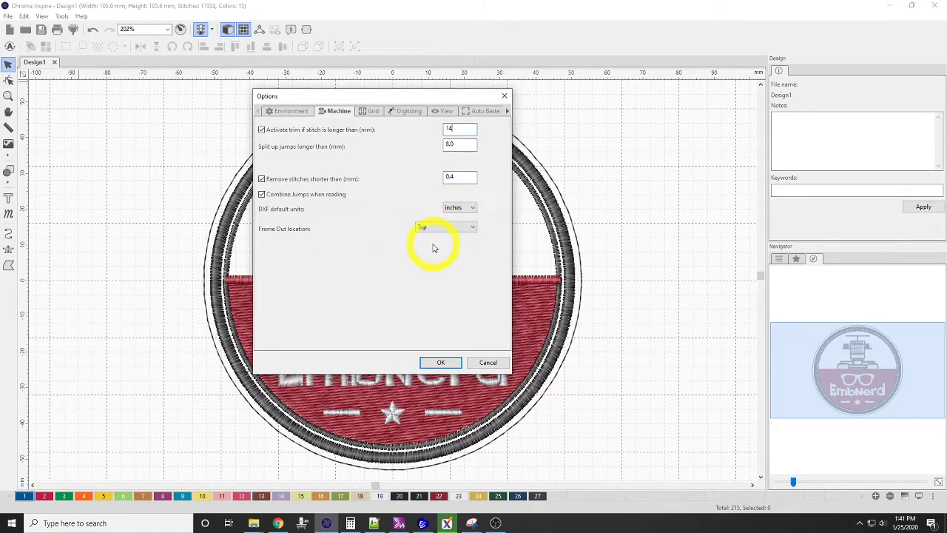
pyautogui.click(370, 112)
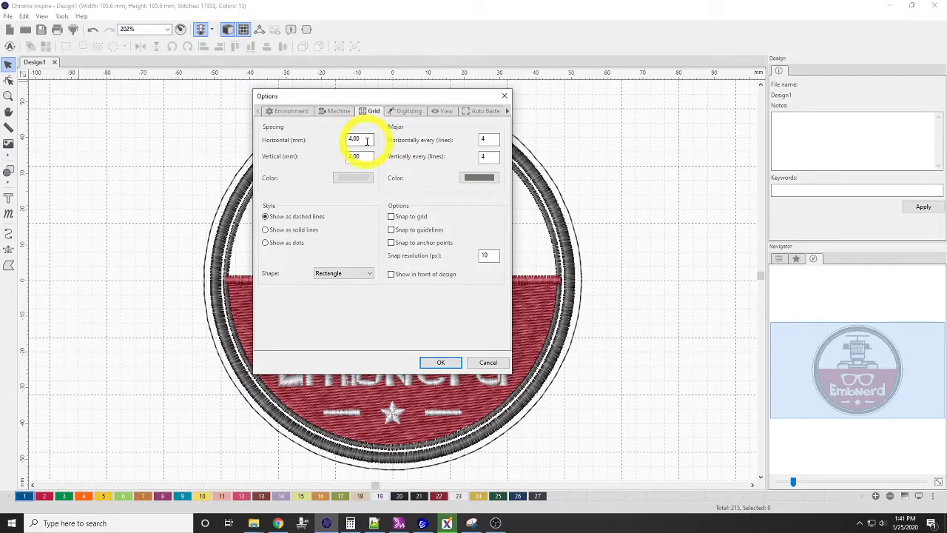
pyautogui.click(351, 137)
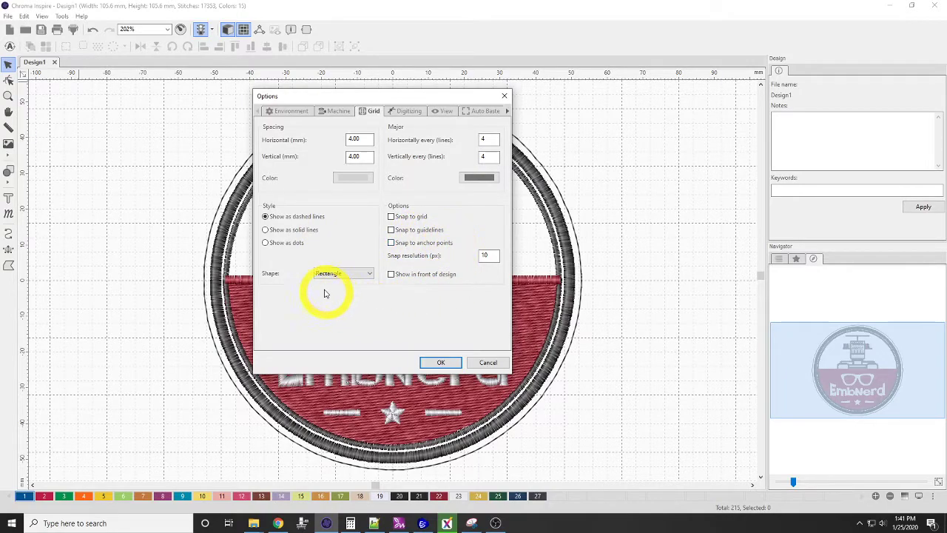
# - On the Digitizing tab, keep Advanced complex fill mode and a 45 default angle, then show View settings
pyautogui.click(406, 113)
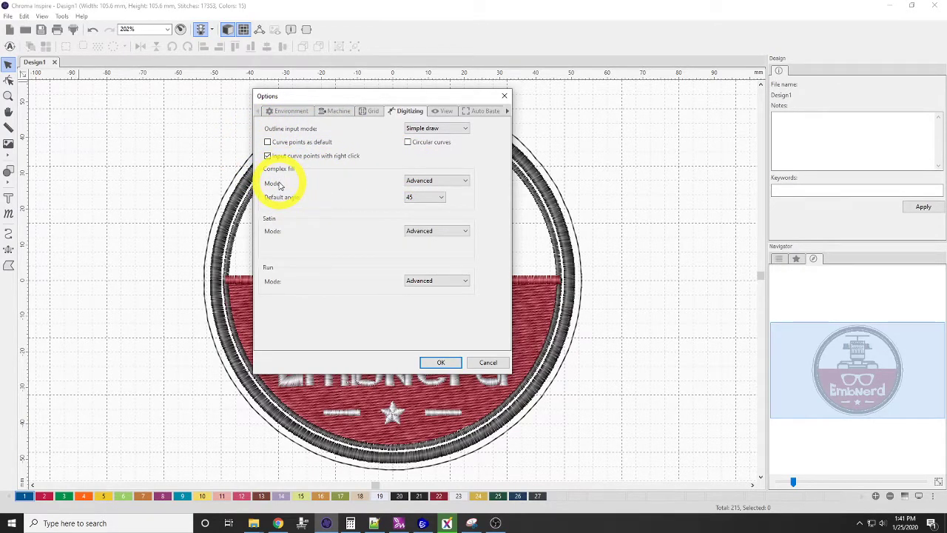
pyautogui.click(465, 182)
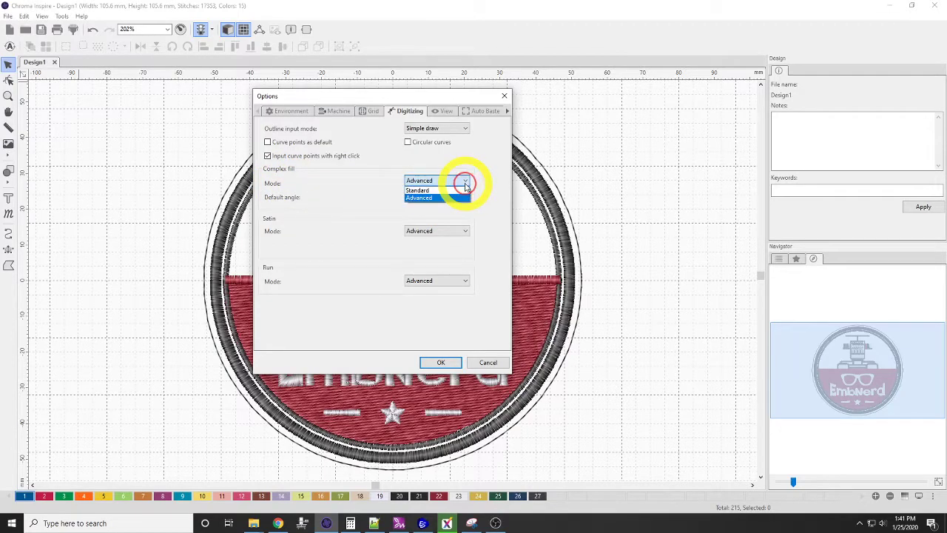
pyautogui.click(465, 182)
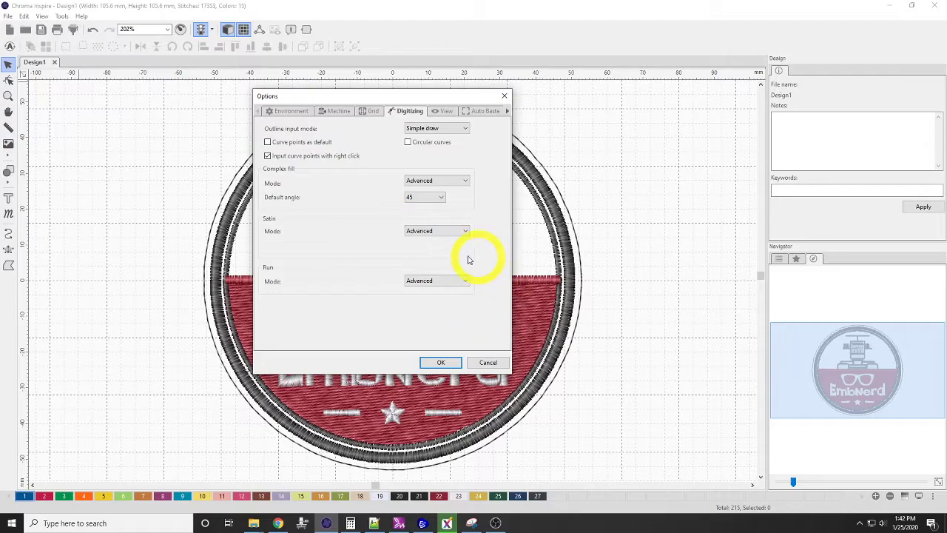
pyautogui.click(441, 199)
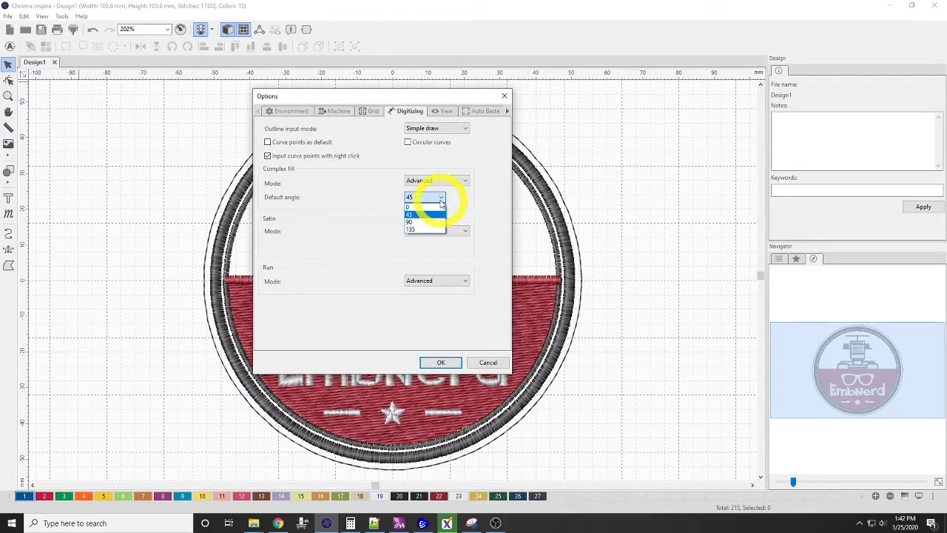
pyautogui.click(439, 199)
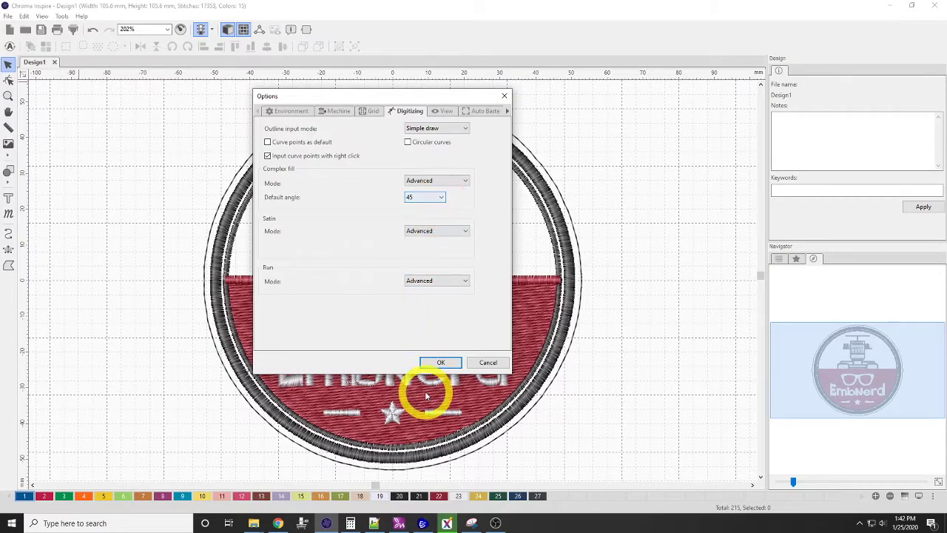
pyautogui.click(445, 112)
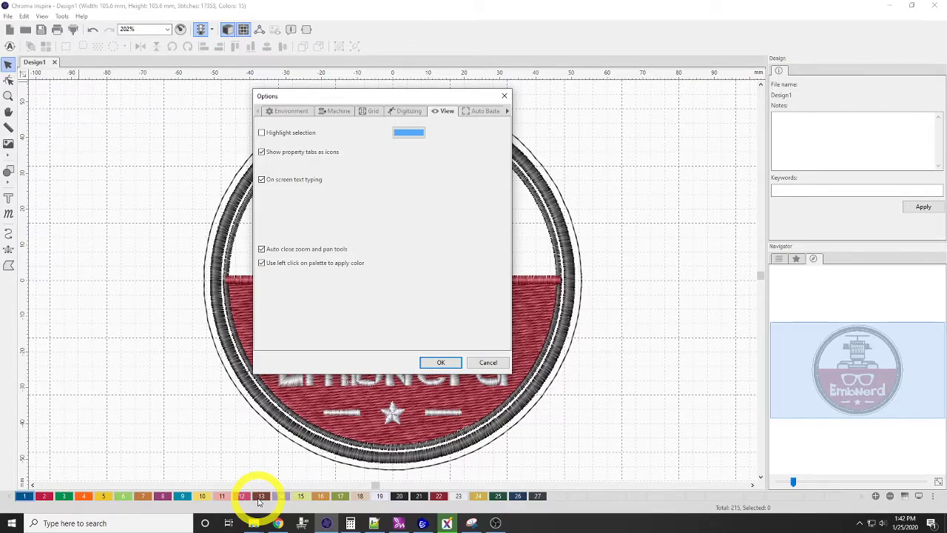
# - Turn on 'Use left click on palette to apply color', then show the Auto Baste settings
pyautogui.click(285, 265)
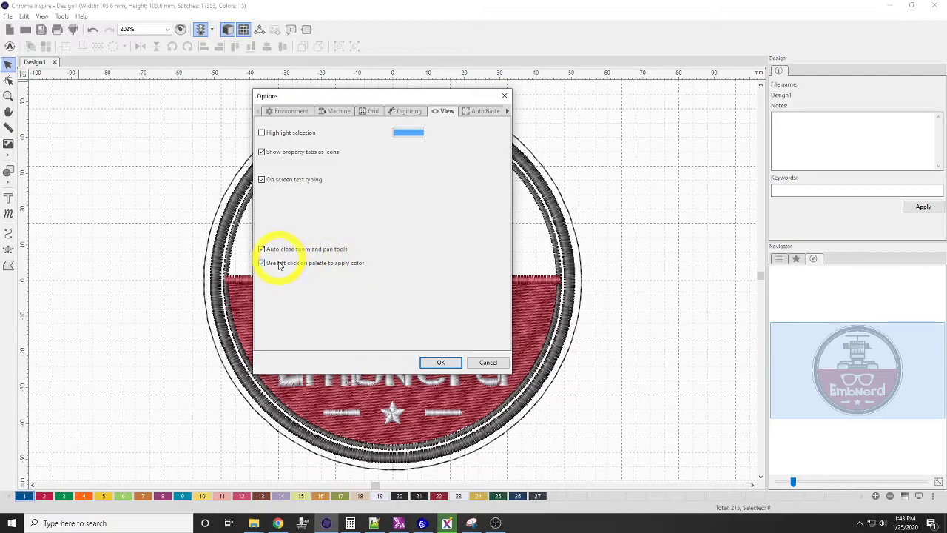
pyautogui.click(484, 111)
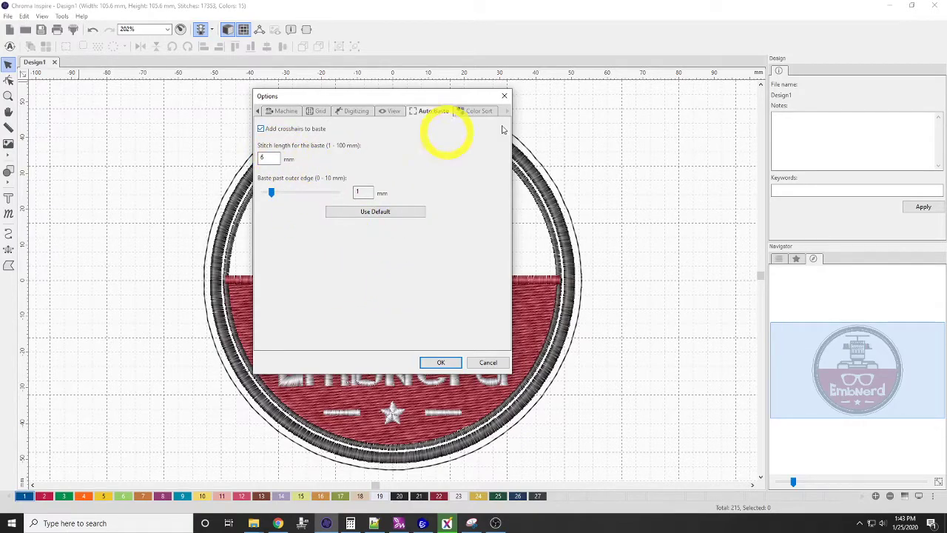
# - Review the Color Sort overlap setting, then return to the Machine settings with the 14 mm trim
pyautogui.click(481, 111)
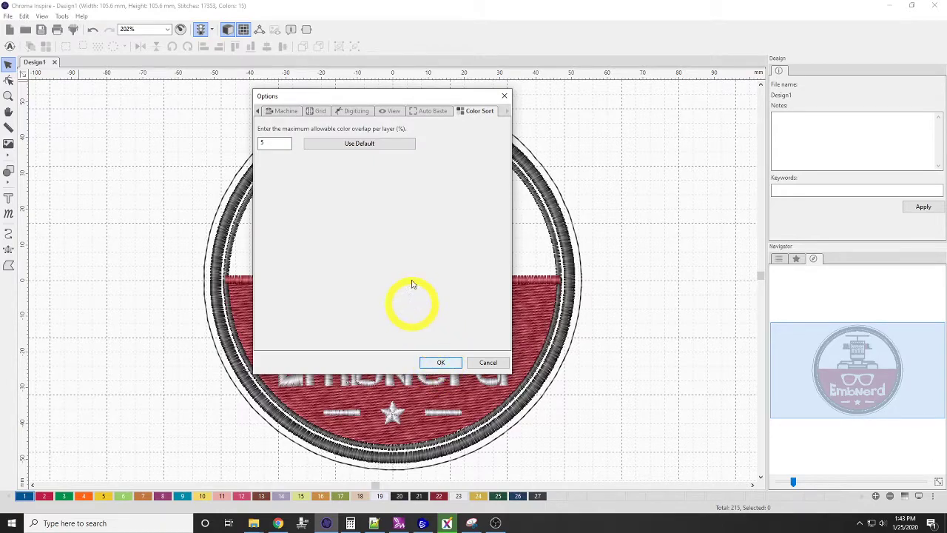
pyautogui.click(281, 111)
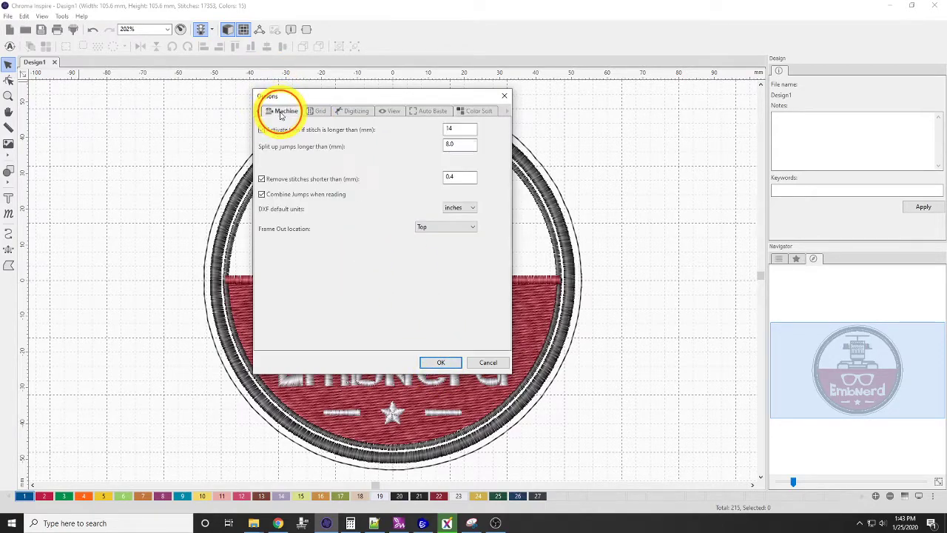
# - Confirm the Options dialog with OK to apply all changes
pyautogui.click(437, 363)
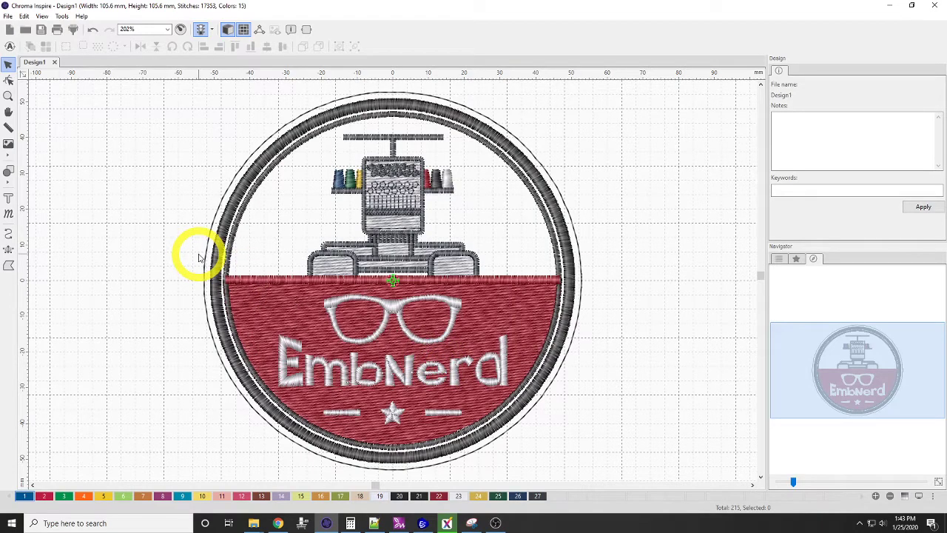